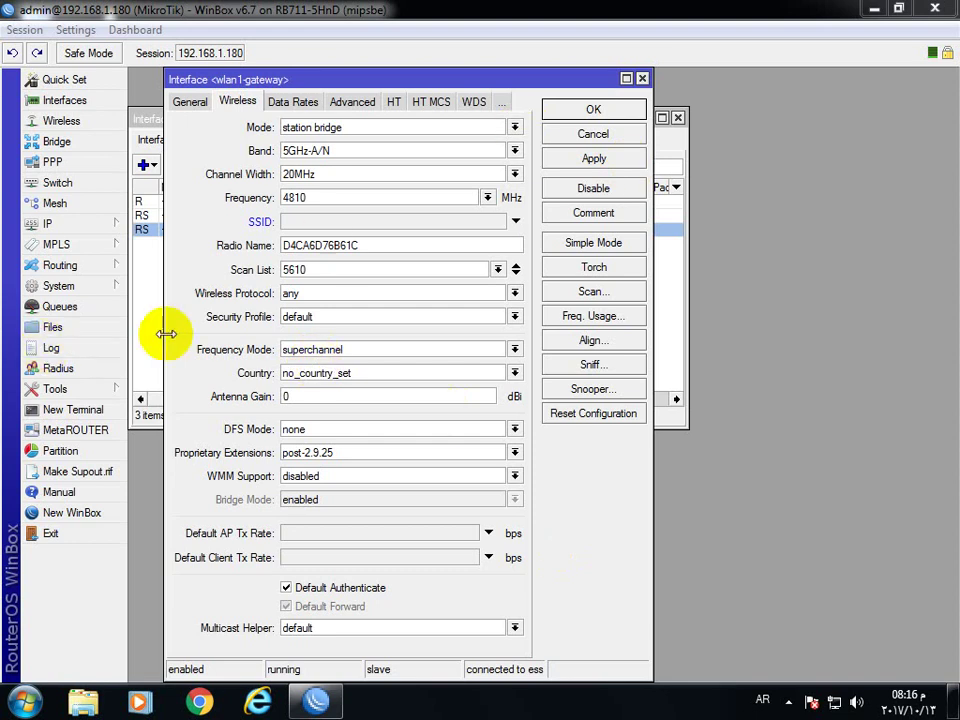
Inspect the signal details of the iraq access point in the wireless registration table.
click(75, 122)
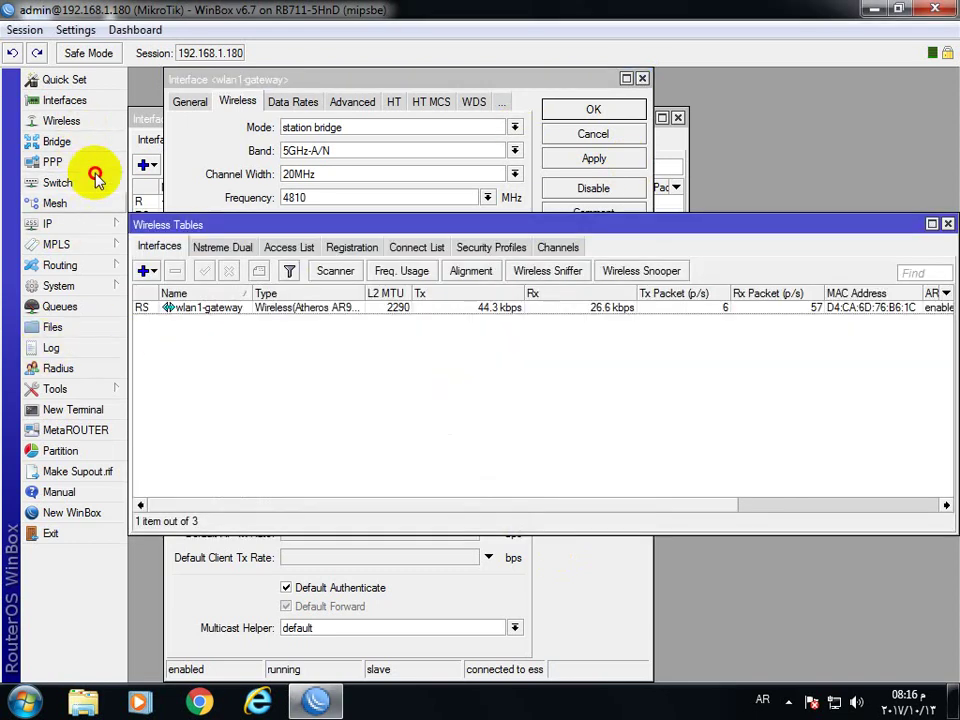
click(345, 249)
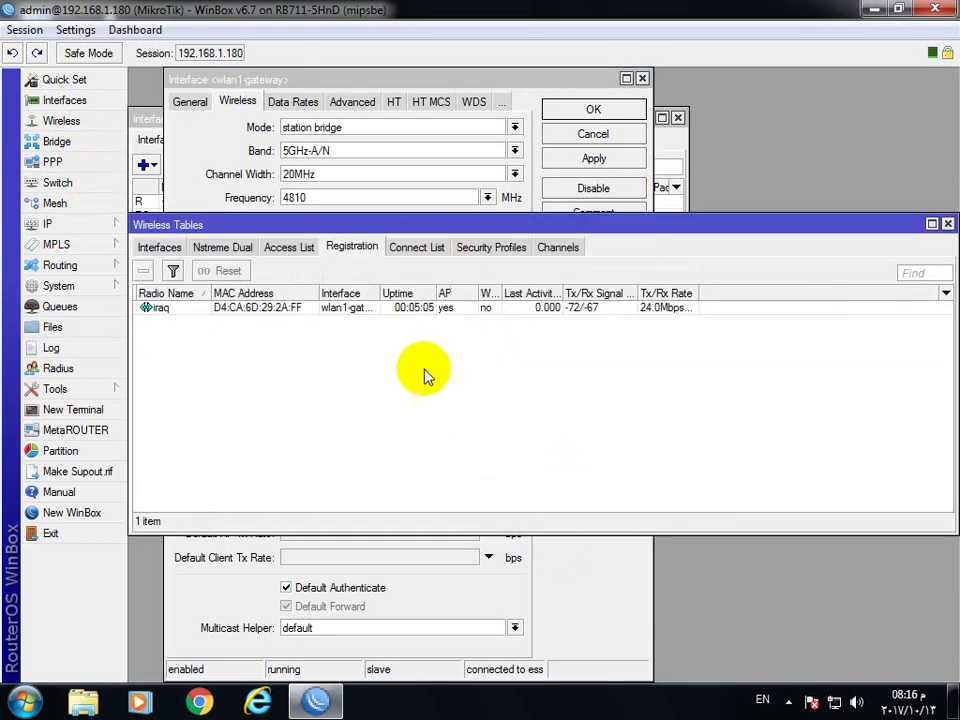
double_click(563, 314)
click(442, 194)
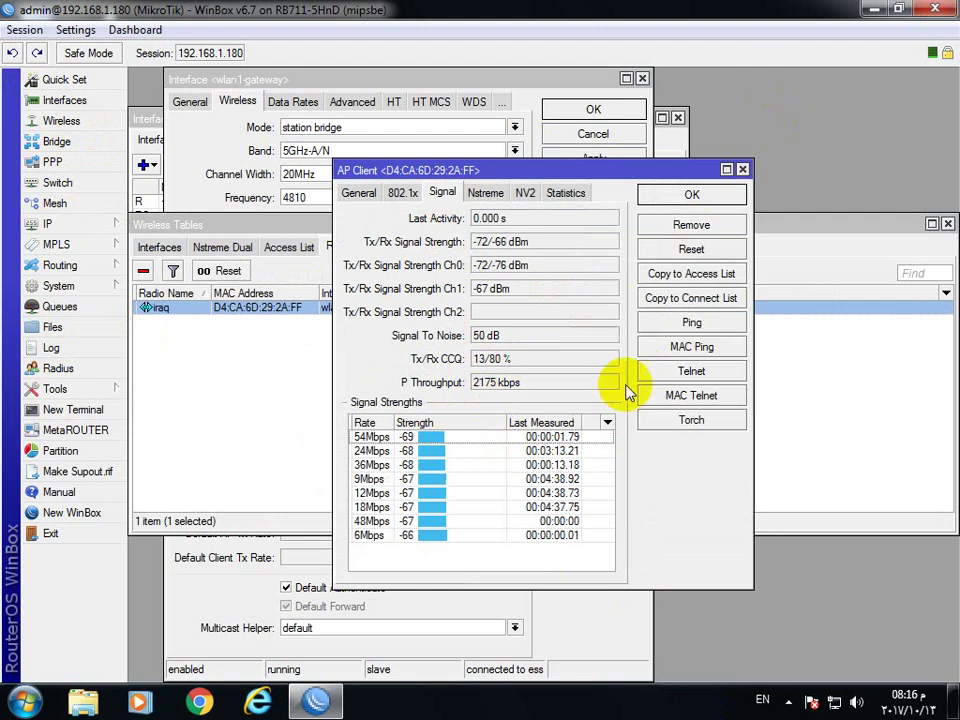
Set the CCQ threshold in the frequency-changing system script to 40 and save the script.
click(97, 288)
click(188, 566)
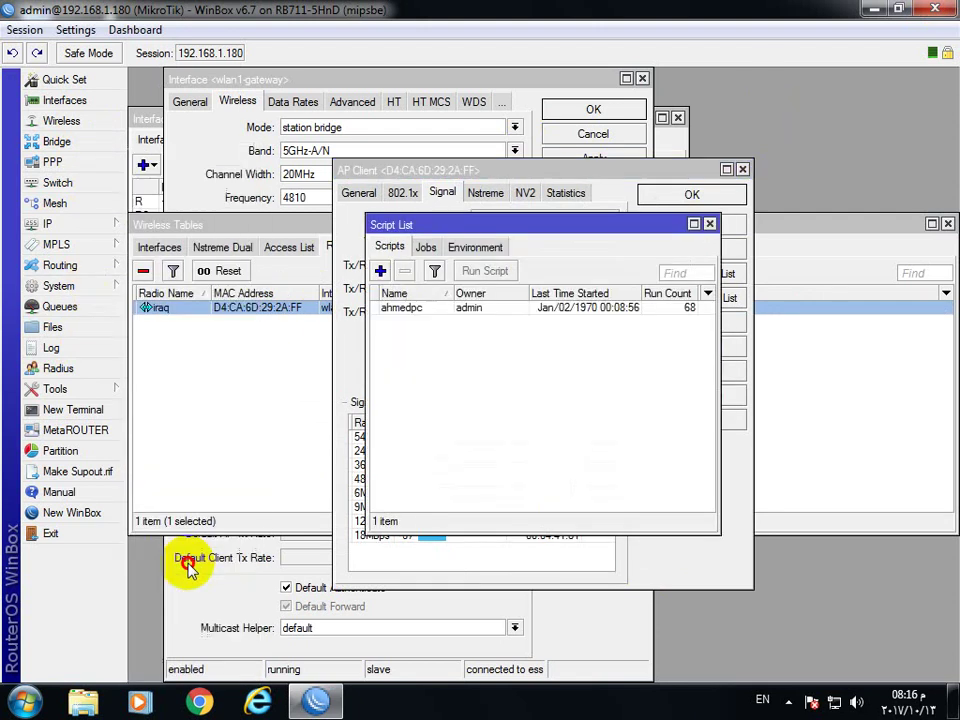
double_click(418, 309)
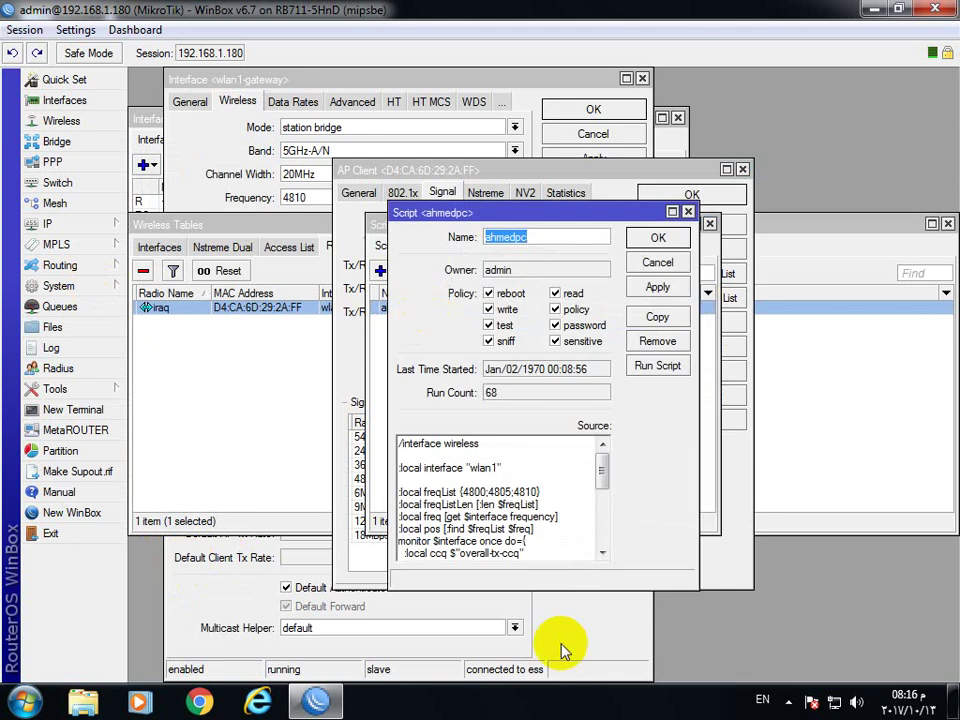
drag(602, 466, 602, 480)
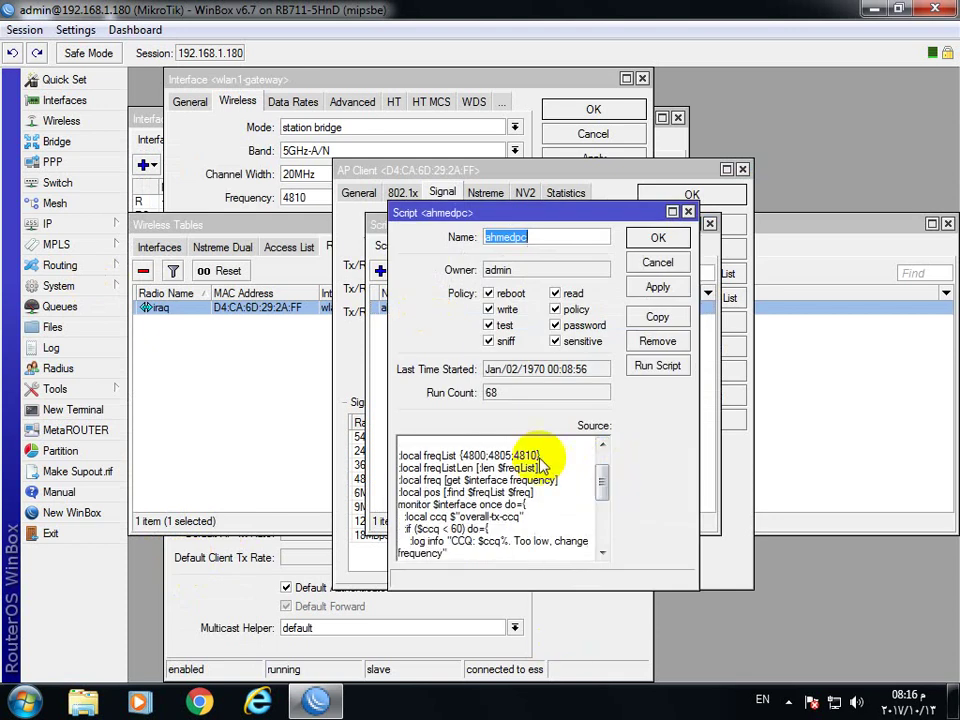
drag(540, 456, 460, 457)
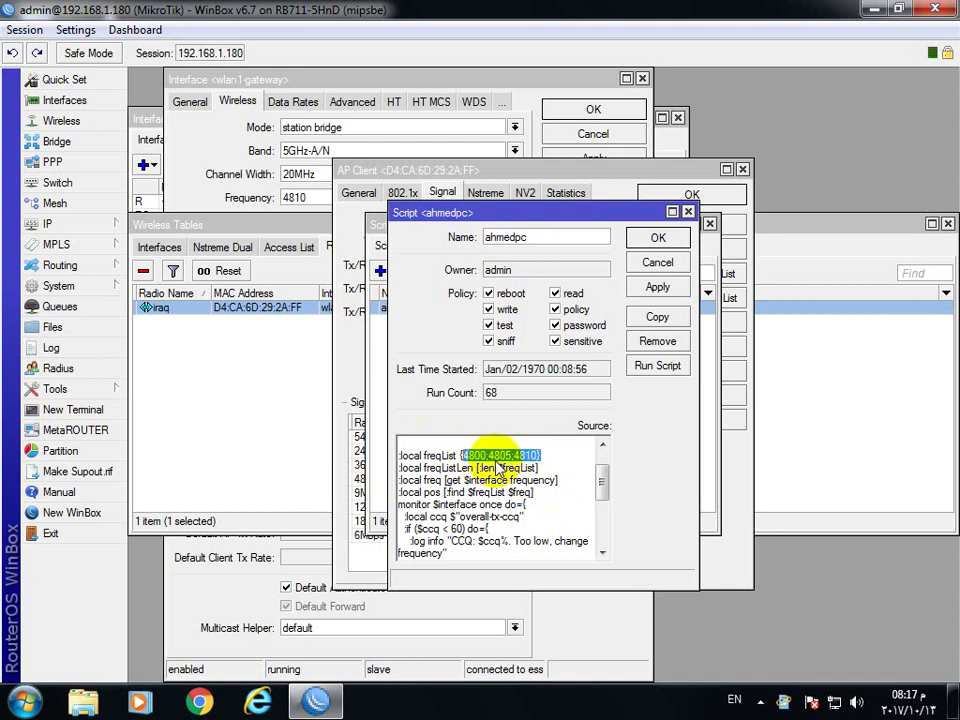
double_click(457, 529)
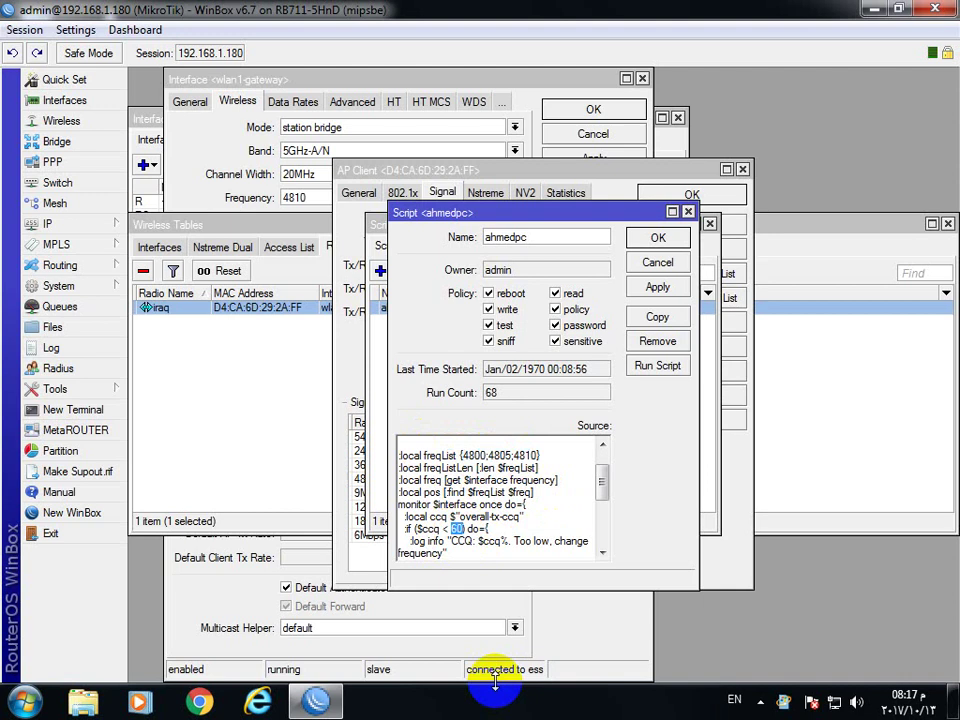
text(4)
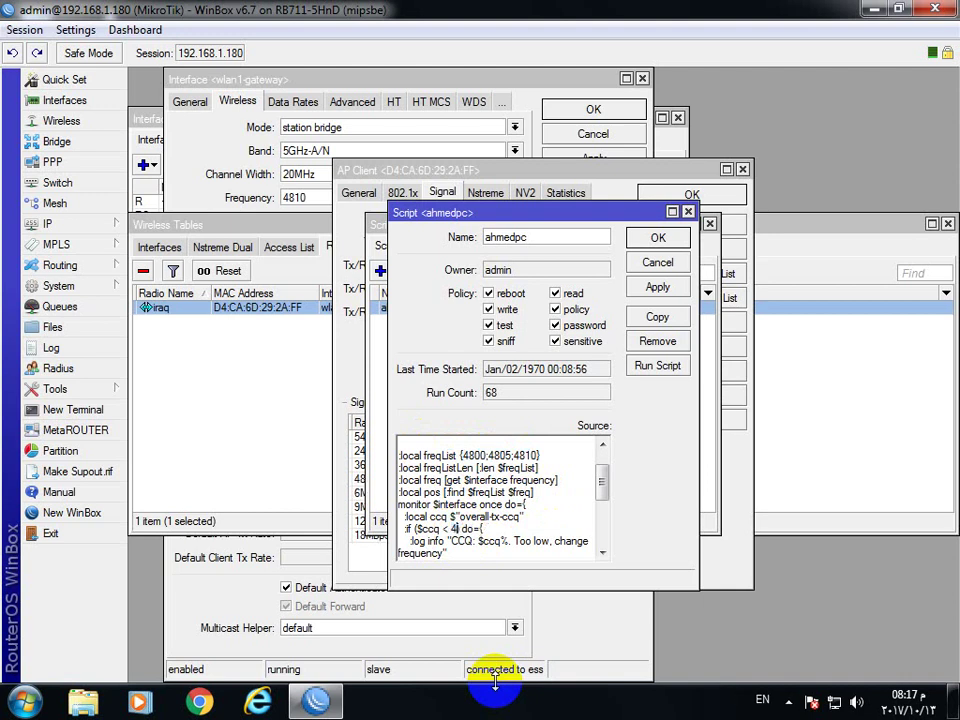
text(0)
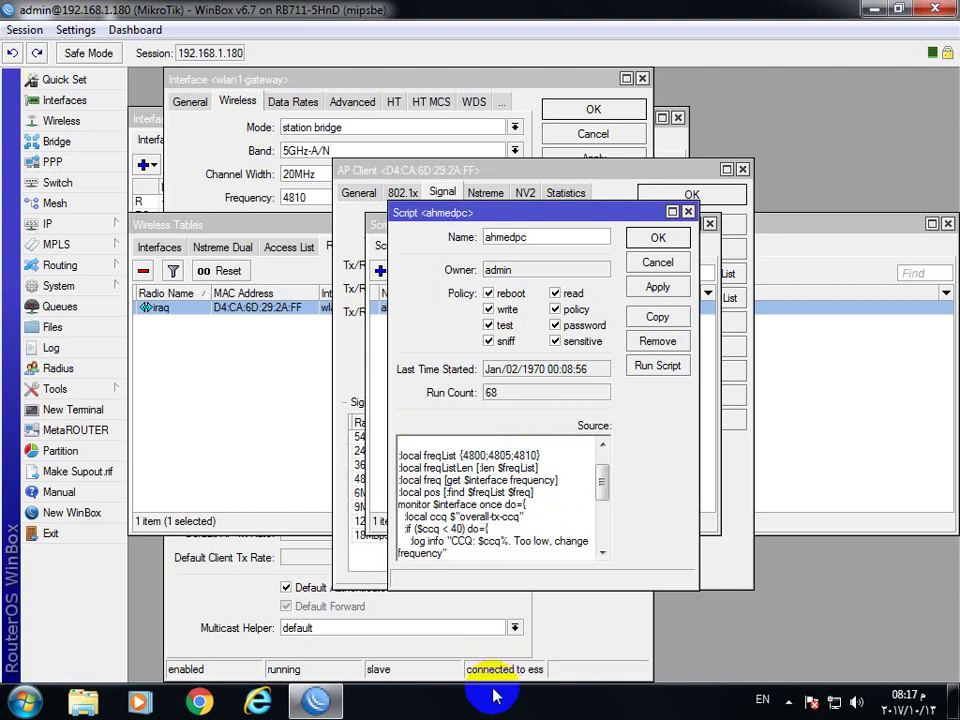
click(660, 239)
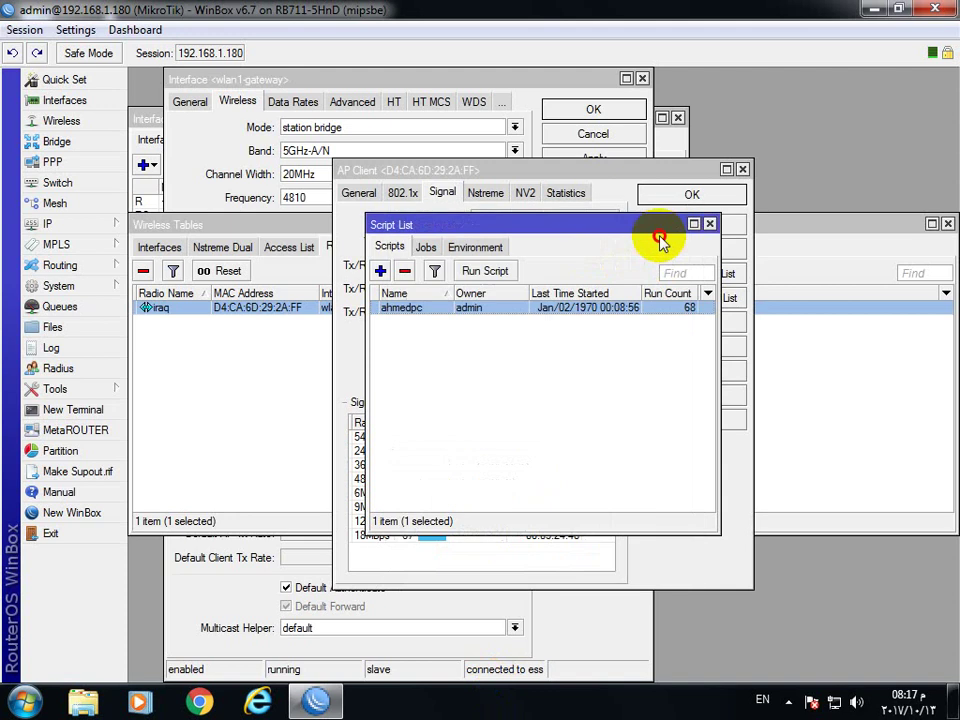
Close the access point's signal details and open the "change frequency" scheduler entry.
click(741, 169)
drag(625, 226, 812, 240)
click(113, 290)
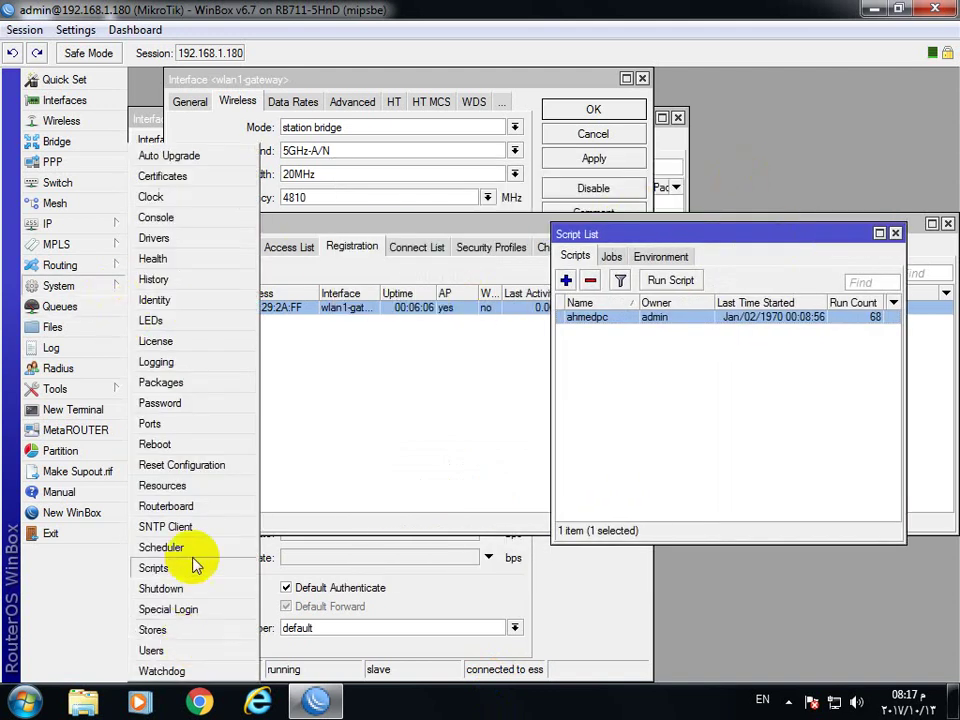
click(160, 549)
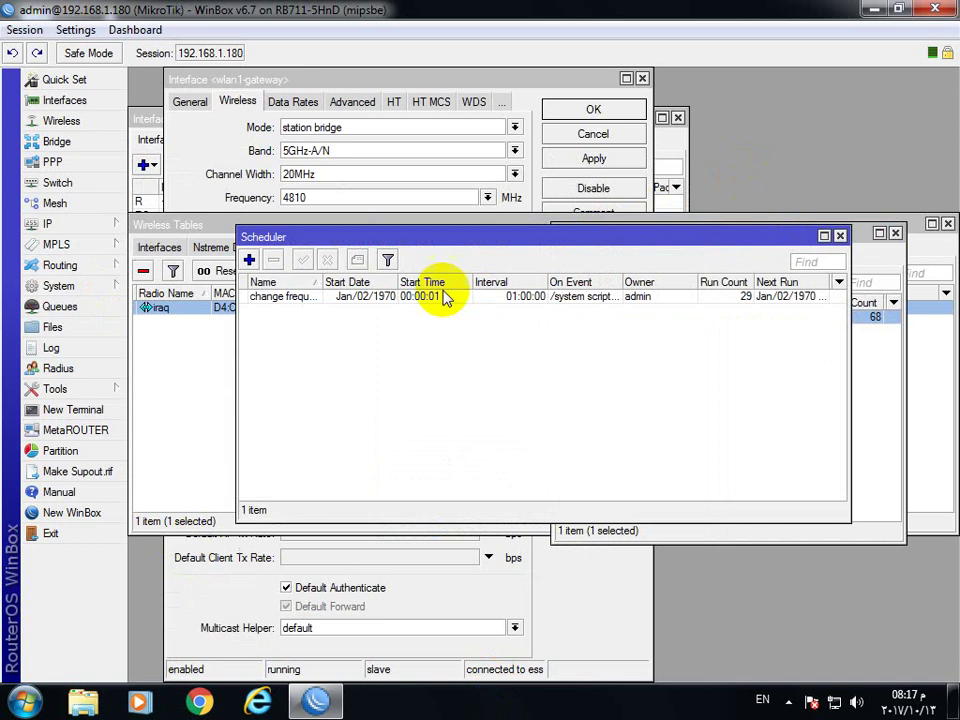
double_click(519, 297)
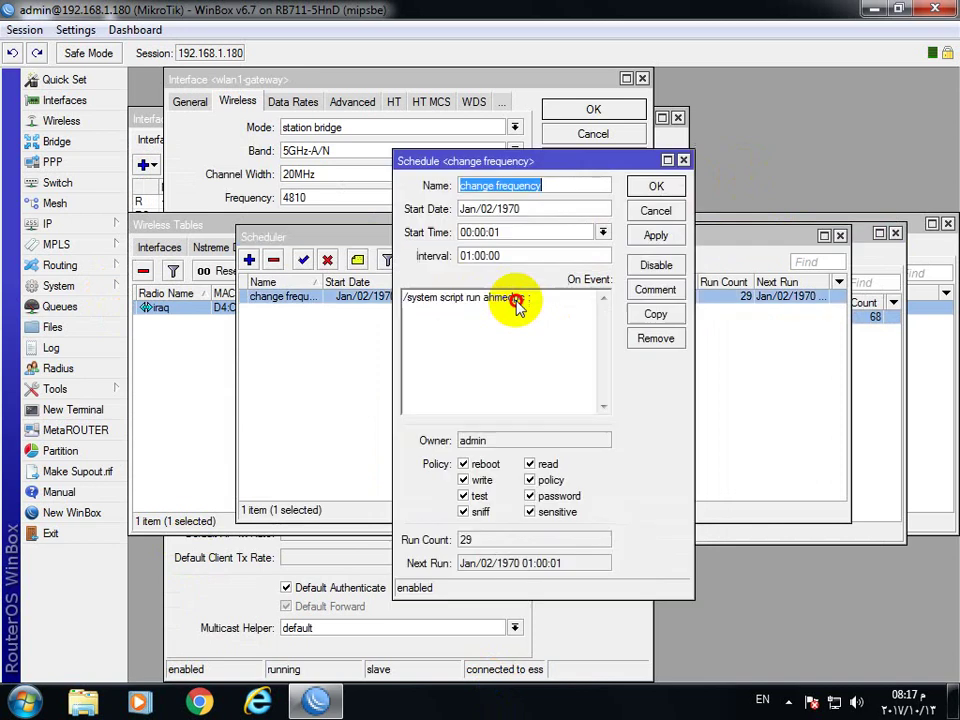
Close the scheduler and script lists, and arrange the schedule and registration windows so the wlan1-gateway wireless settings are uncovered.
click(840, 236)
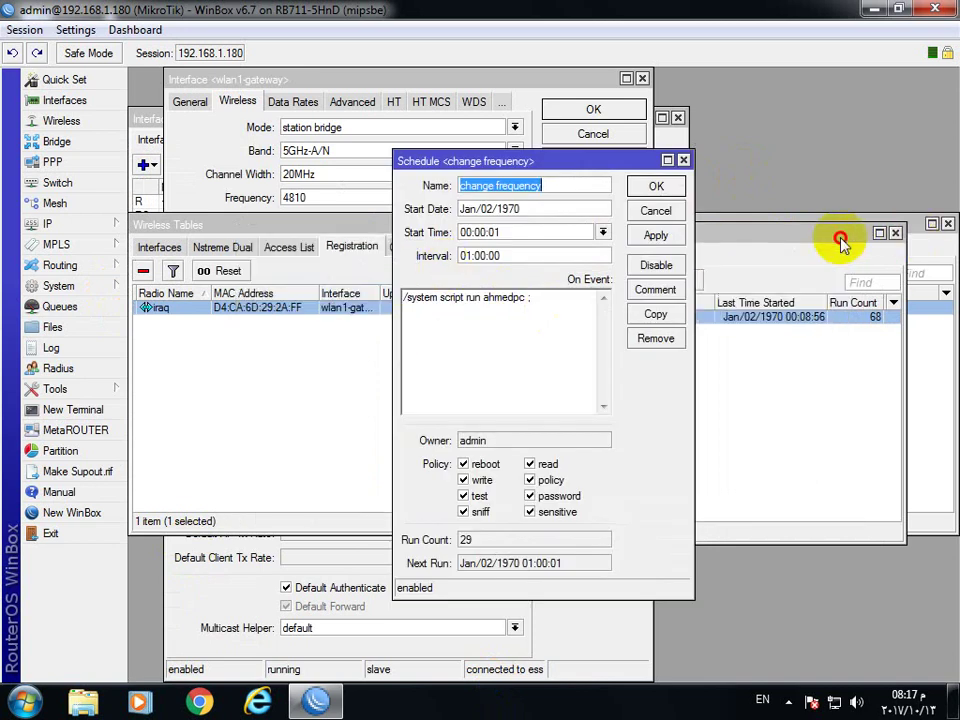
click(894, 232)
drag(343, 225, 377, 523)
drag(484, 163, 624, 171)
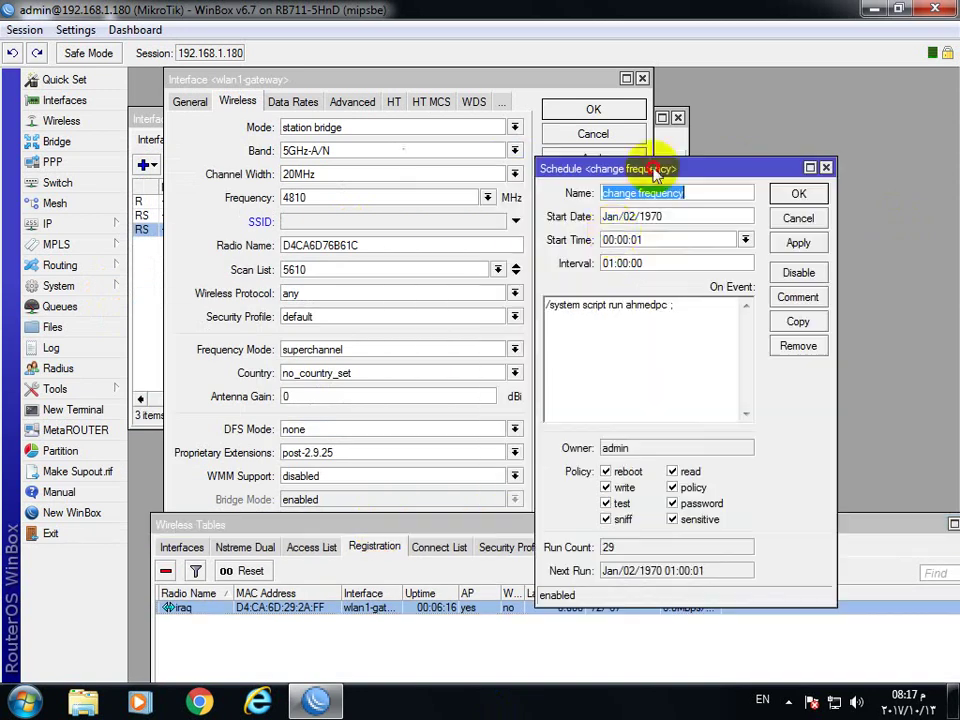
Set the "change frequency" schedule's interval to 00:01:00 and apply it.
drag(614, 264, 607, 264)
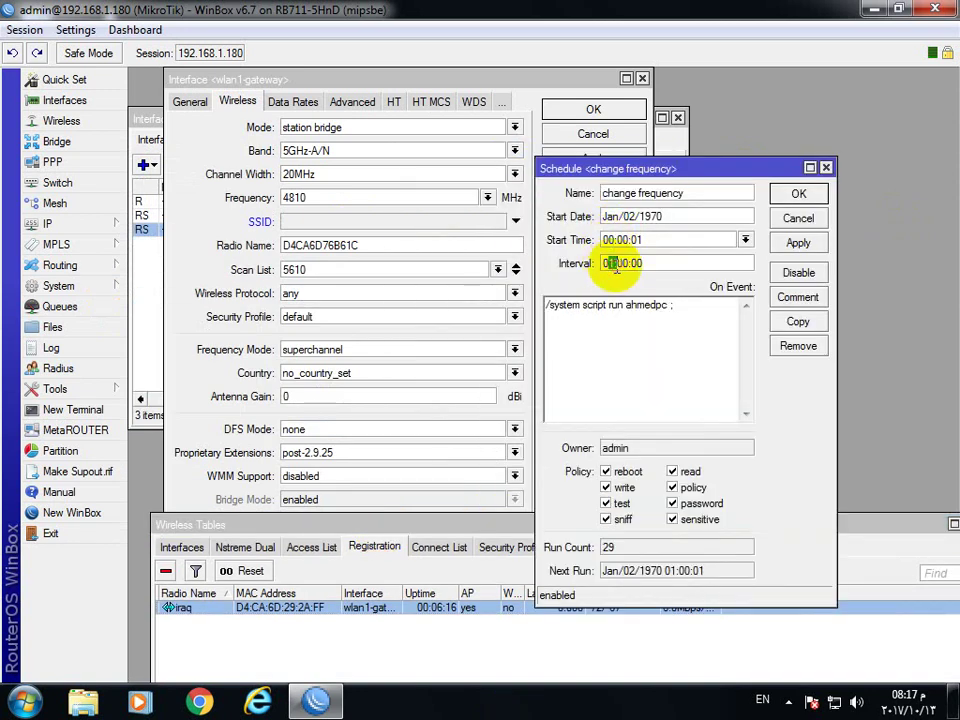
key(BackSpace)
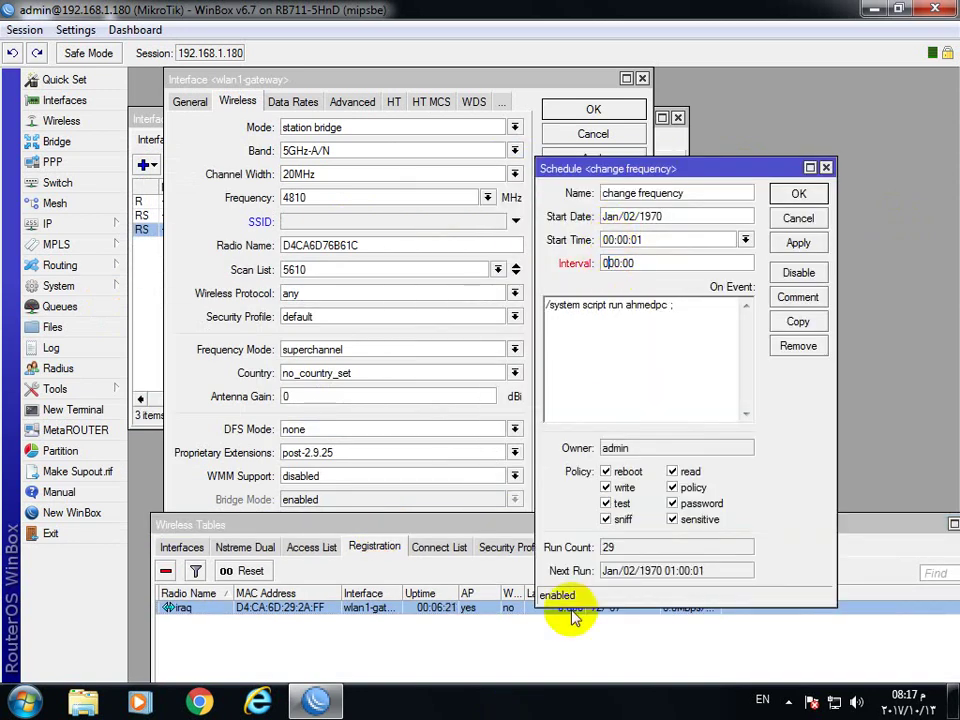
text(00)
click(624, 263)
drag(624, 263, 631, 264)
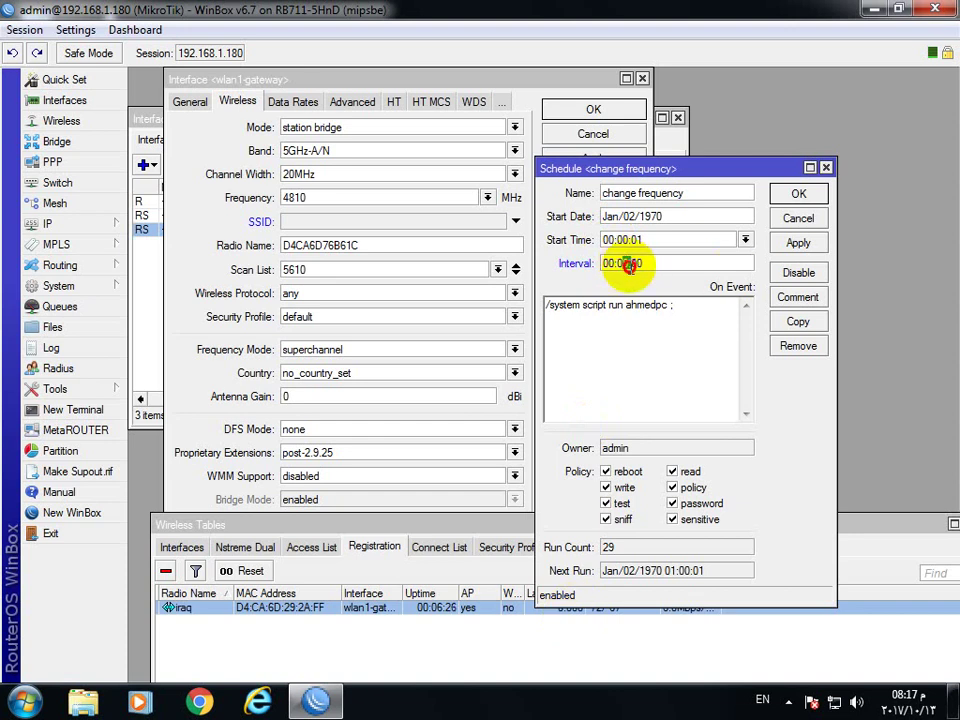
text(1:)
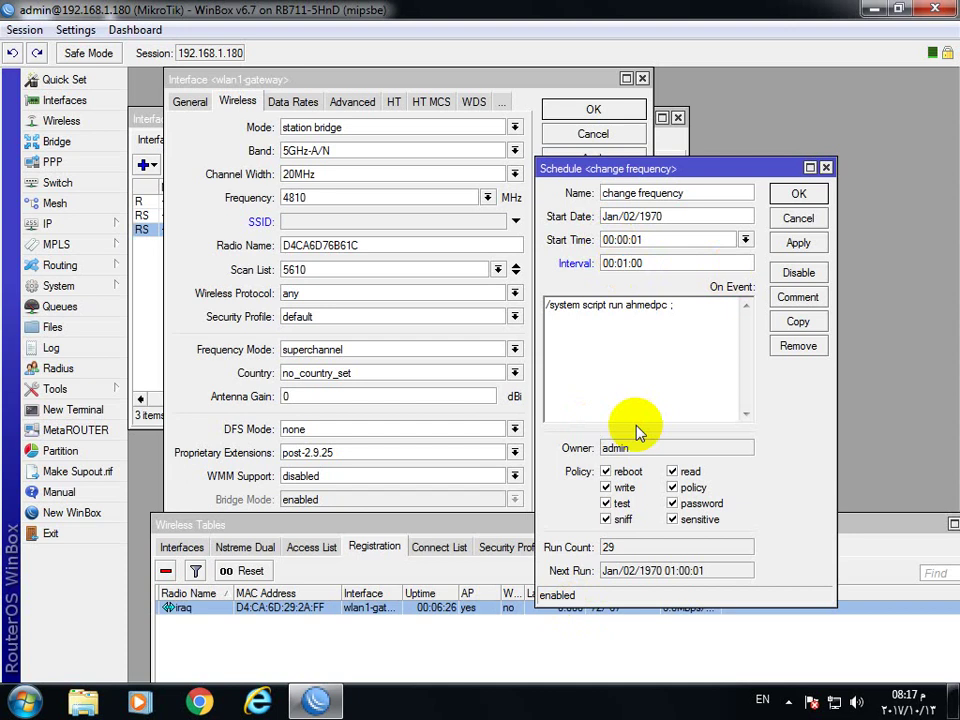
click(798, 244)
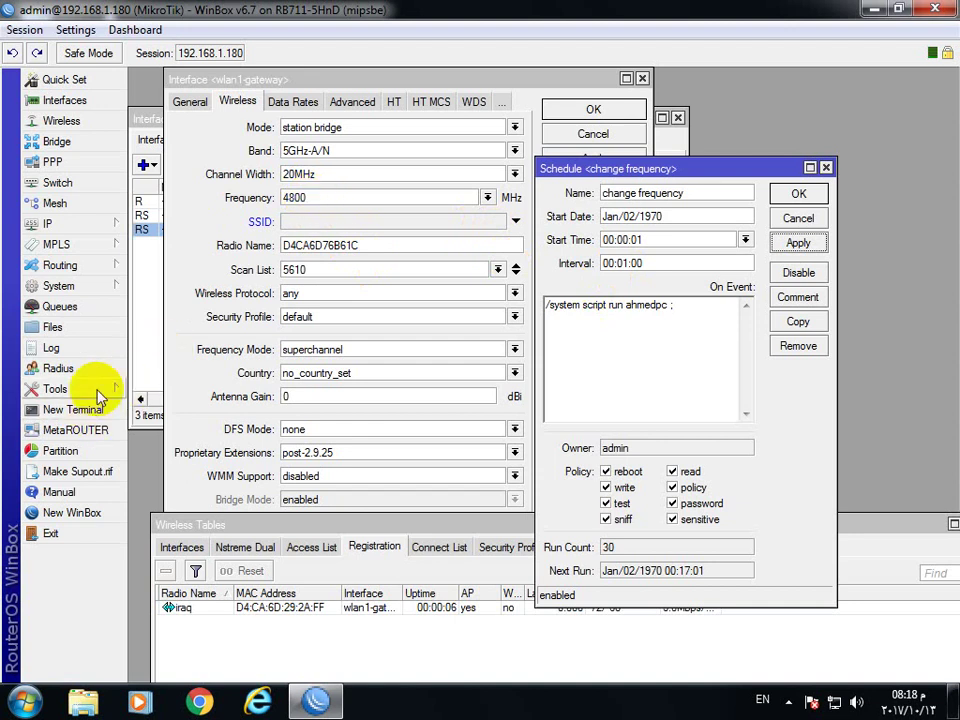
Review the script's frequency list and run record, and check the wlan1-gateway frequency against them.
click(95, 288)
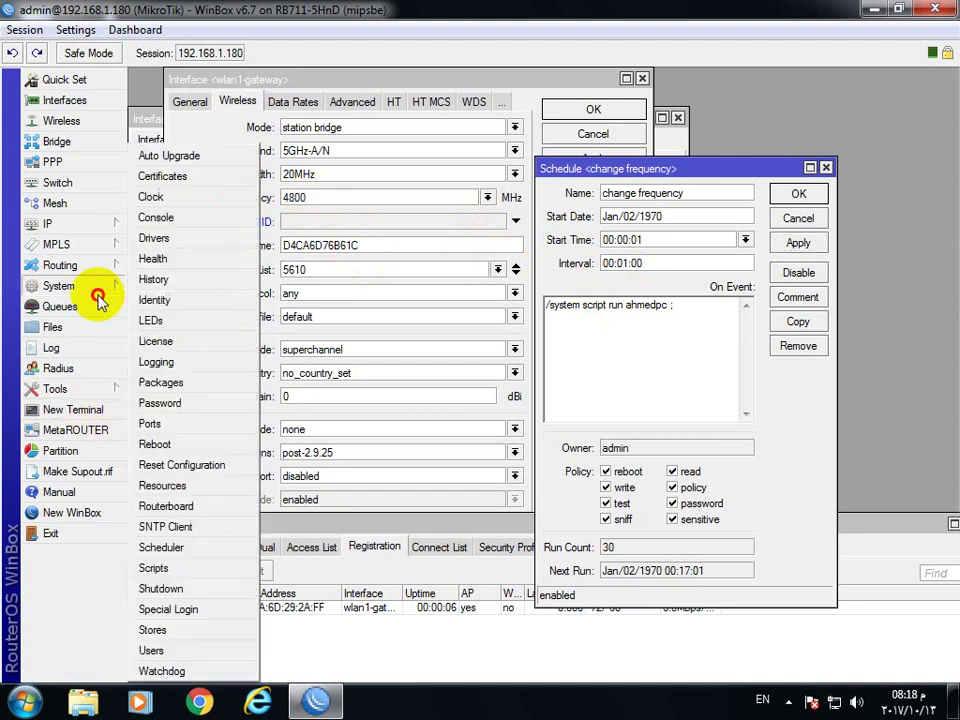
click(154, 568)
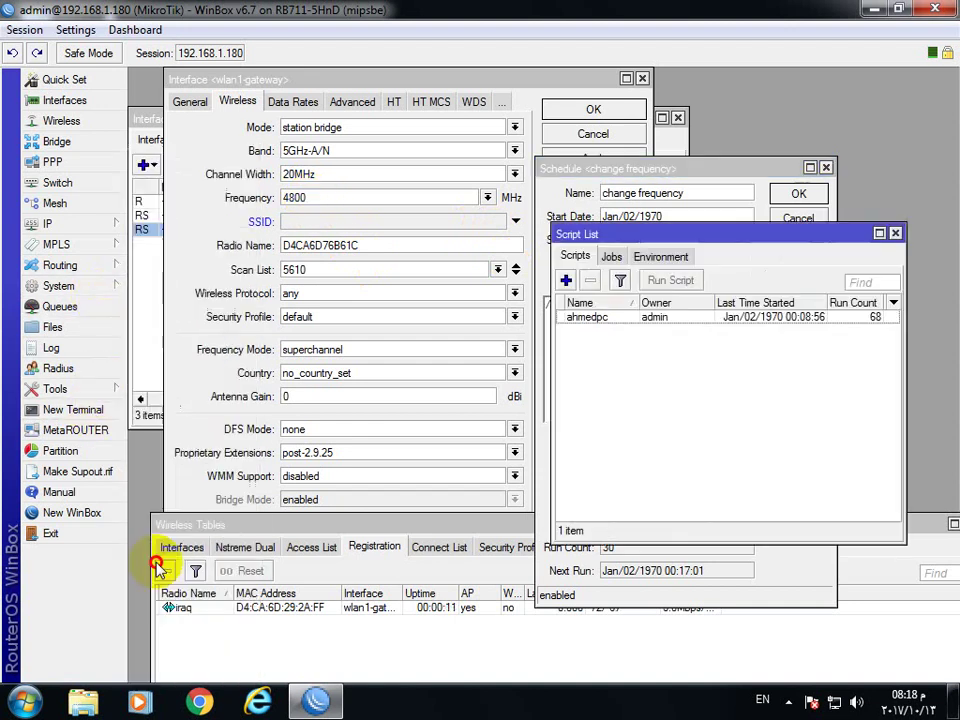
double_click(667, 322)
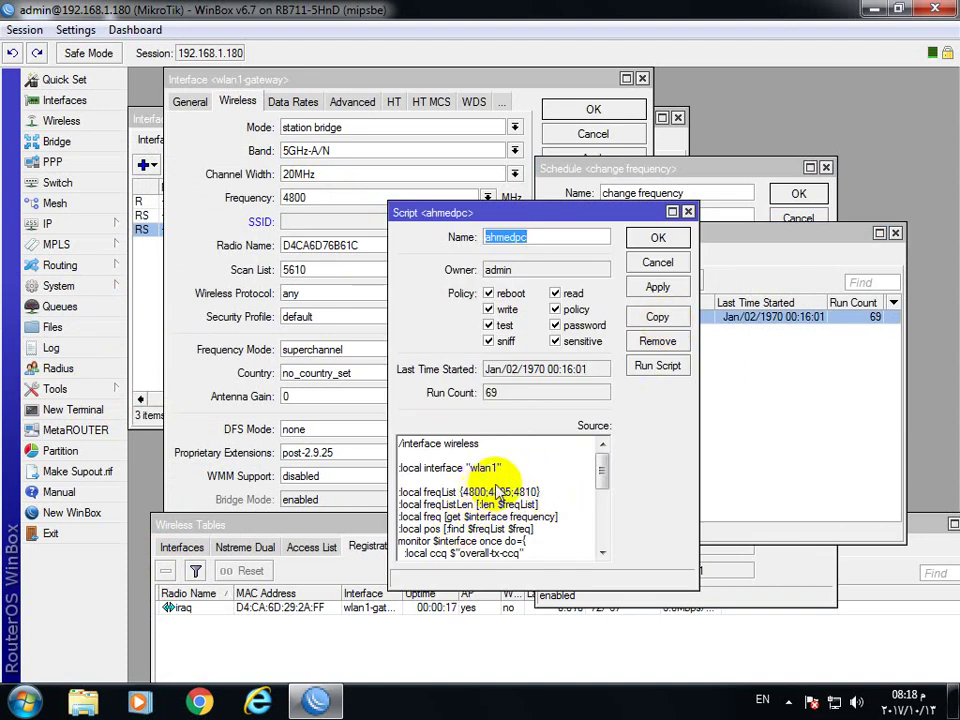
click(653, 243)
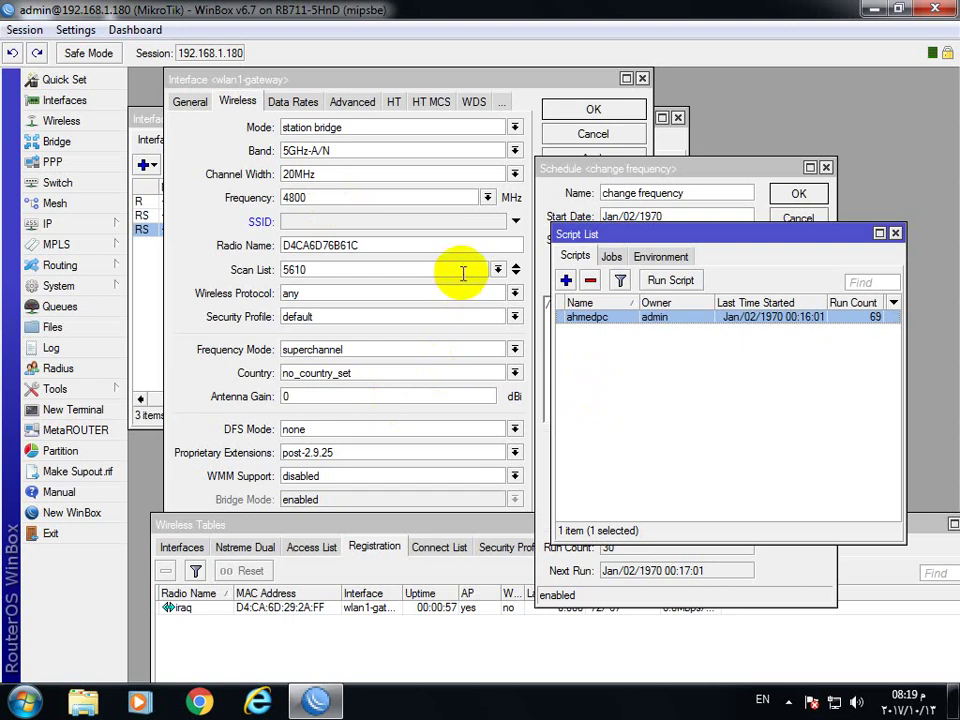
click(324, 199)
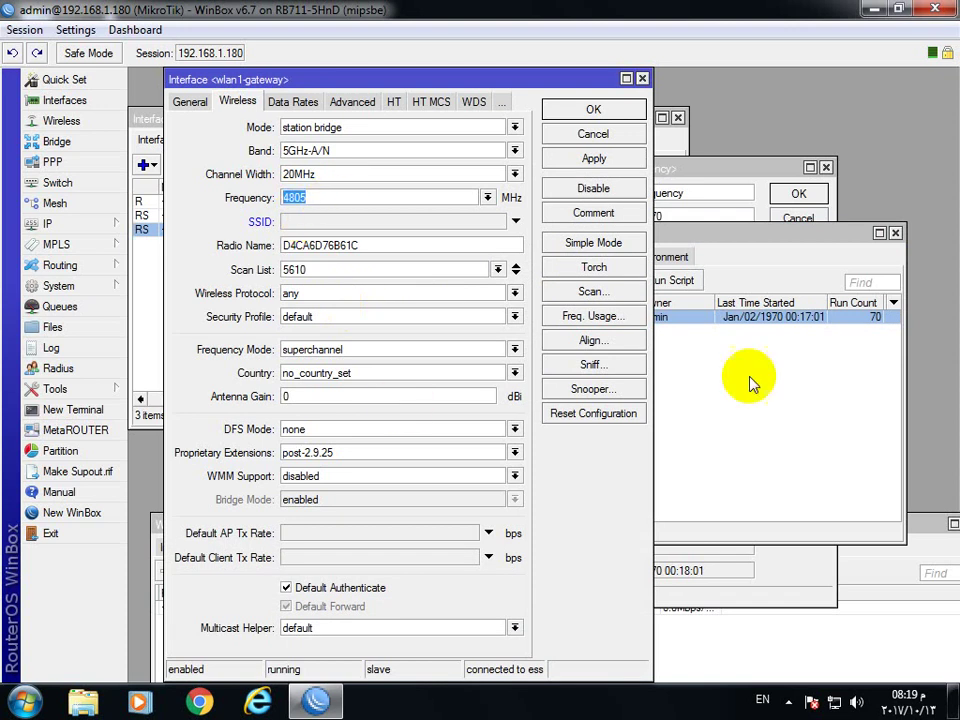
double_click(745, 316)
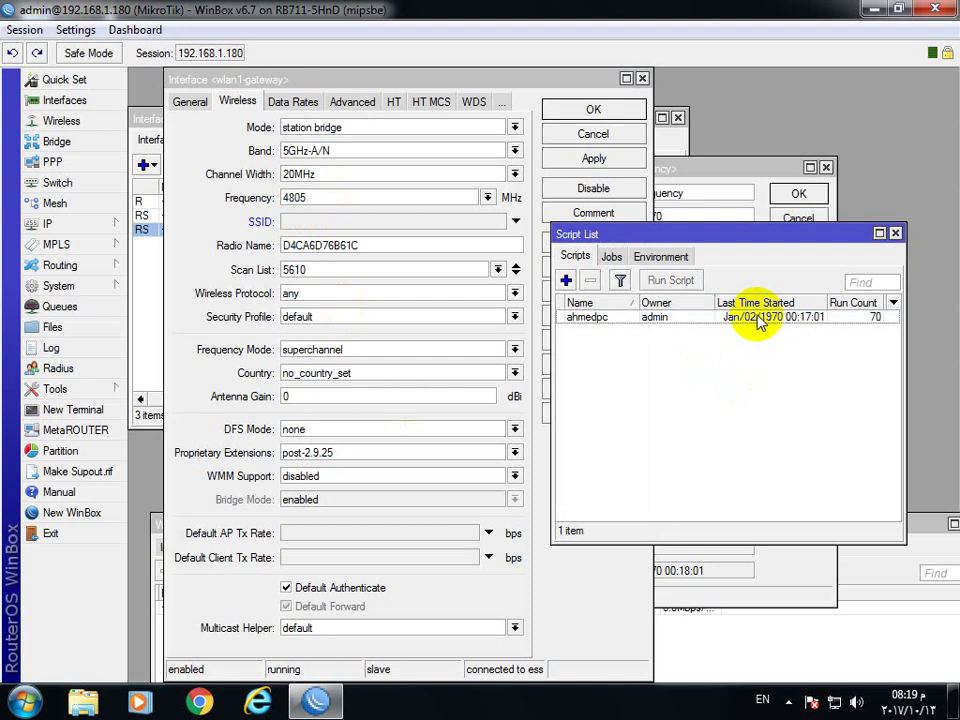